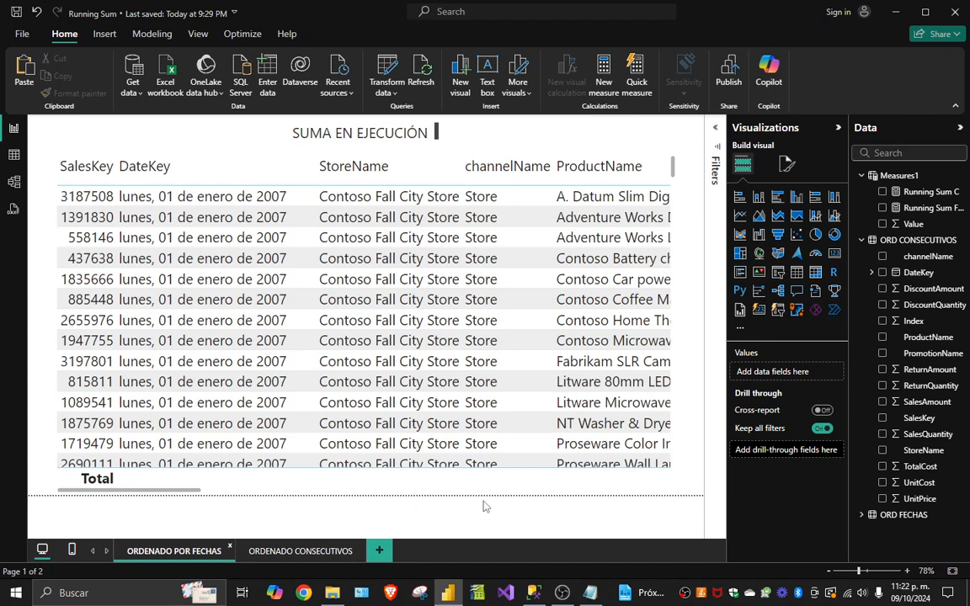
- Switch to SQL Server Management Studio and review the FactSales query's columns, joins, filters and ordering, plus the result columns through SalesAmount
left_click(538, 593)
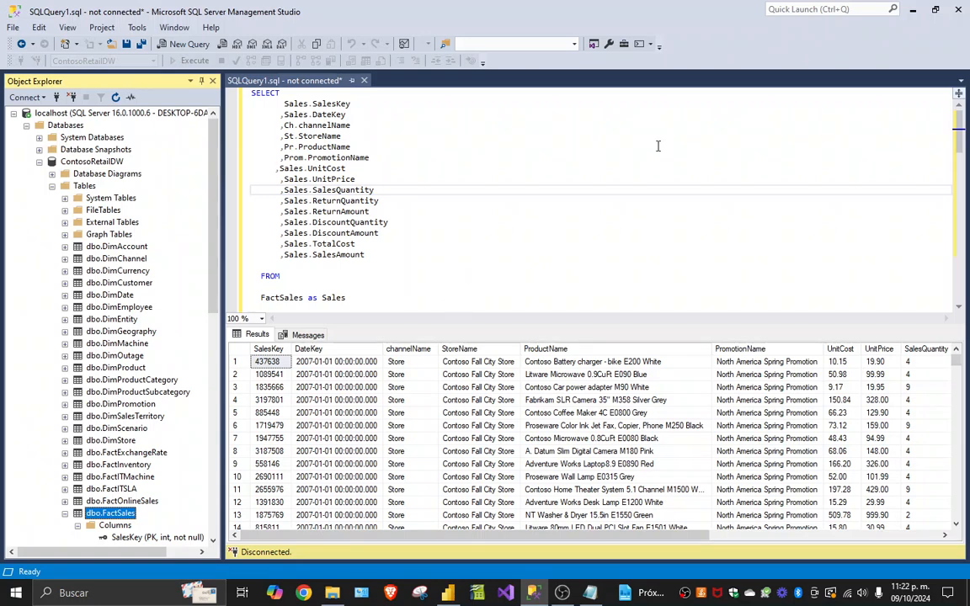
left_click(960, 151)
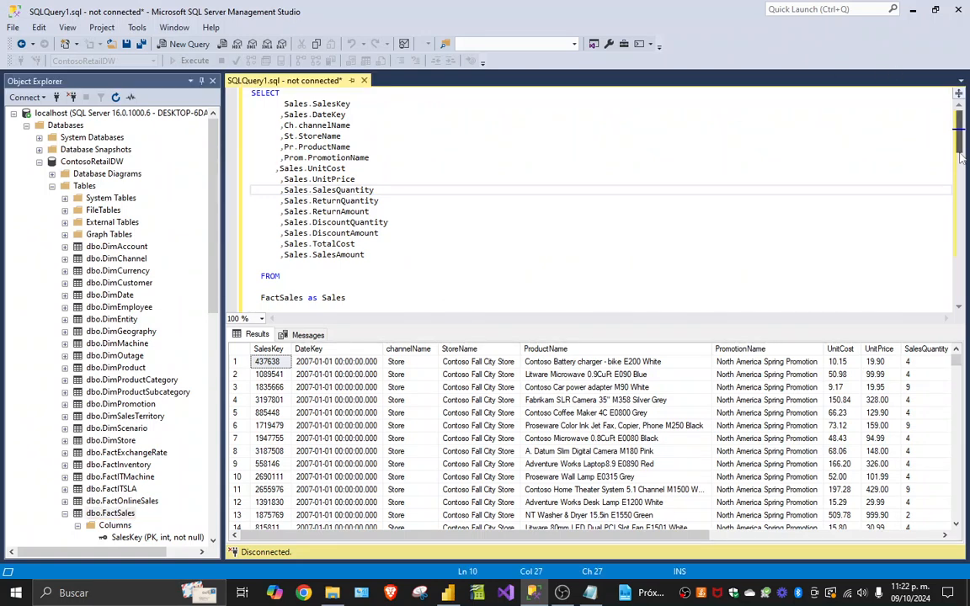
mouse_move(959, 133)
left_mouse_down()
mouse_move(958, 149)
mouse_move(956, 128)
left_mouse_up()
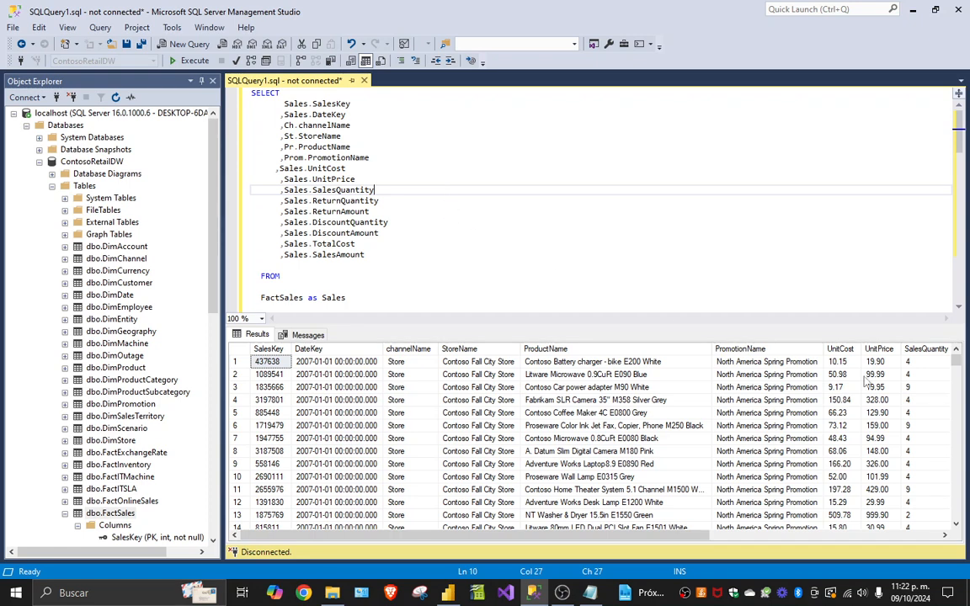
left_click(960, 310)
left_click(960, 310)
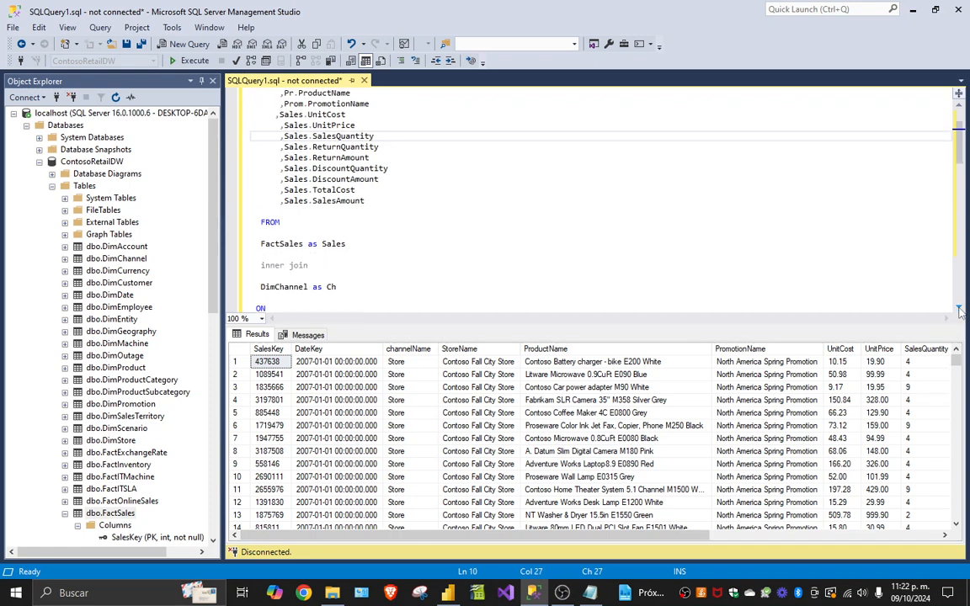
left_click(960, 310)
left_click(959, 310)
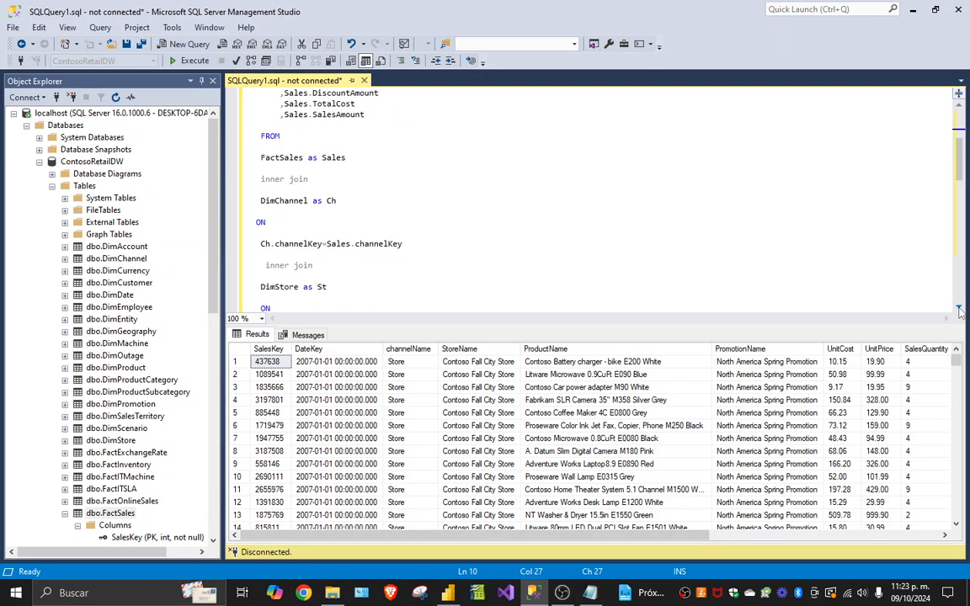
left_click(960, 310)
left_click(960, 310)
left_click(960, 310)
left_click(959, 310)
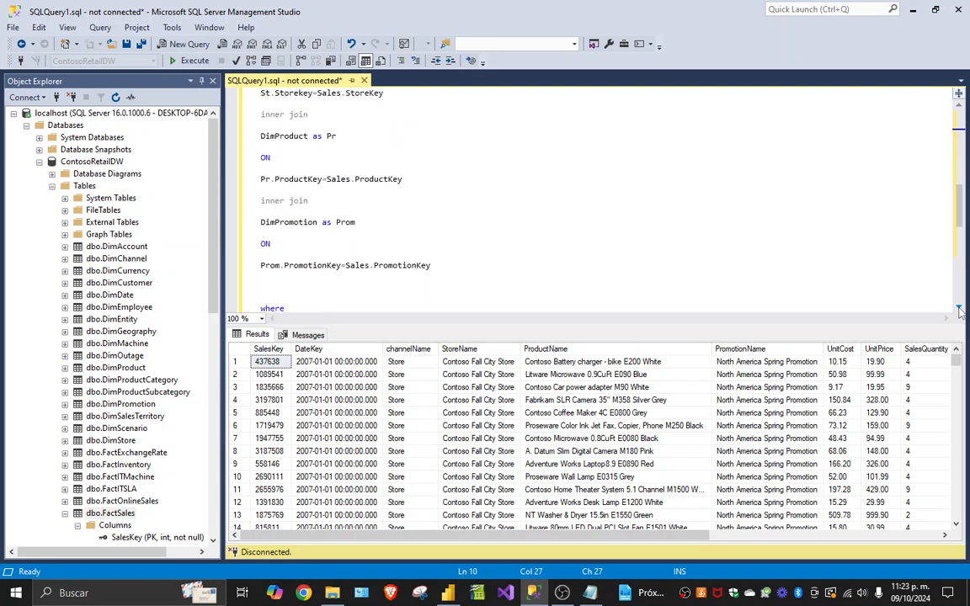
left_click(960, 310)
left_click(960, 310)
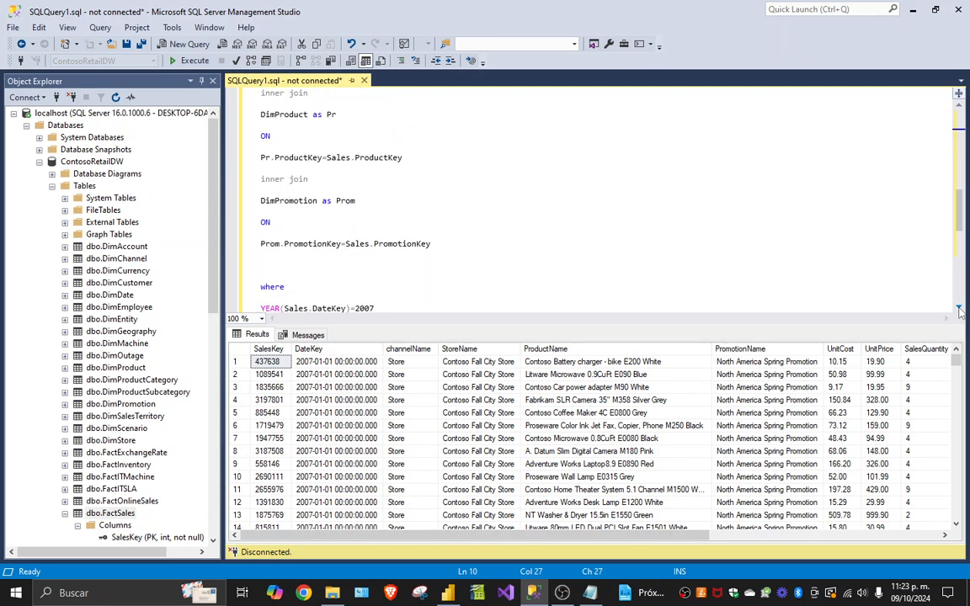
left_click(960, 309)
left_click(960, 310)
left_click(960, 310)
left_click(959, 310)
left_click(959, 310)
left_click(960, 310)
left_click(960, 309)
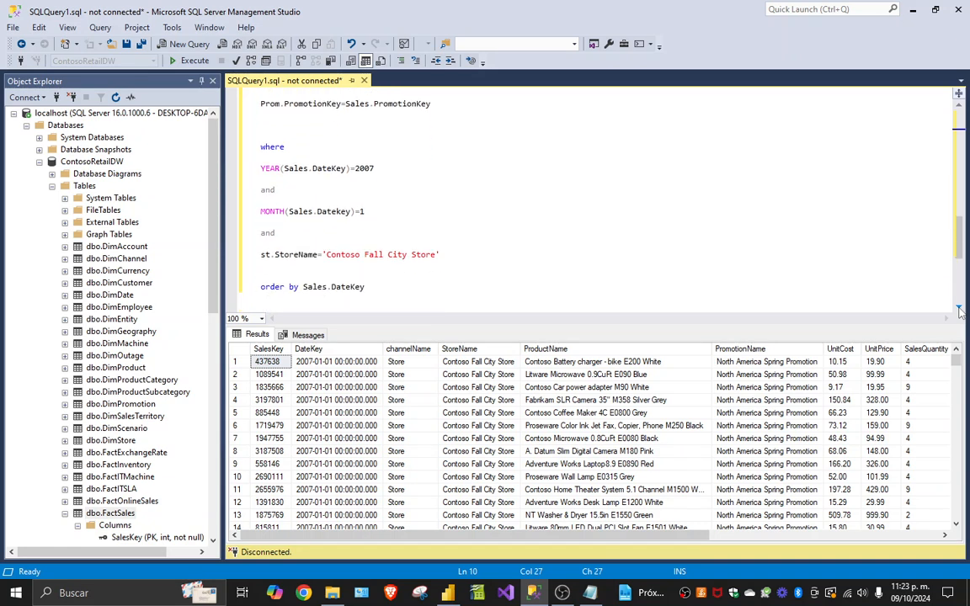
left_click(959, 310)
left_click(960, 309)
left_click(960, 310)
left_click(959, 309)
left_click(960, 310)
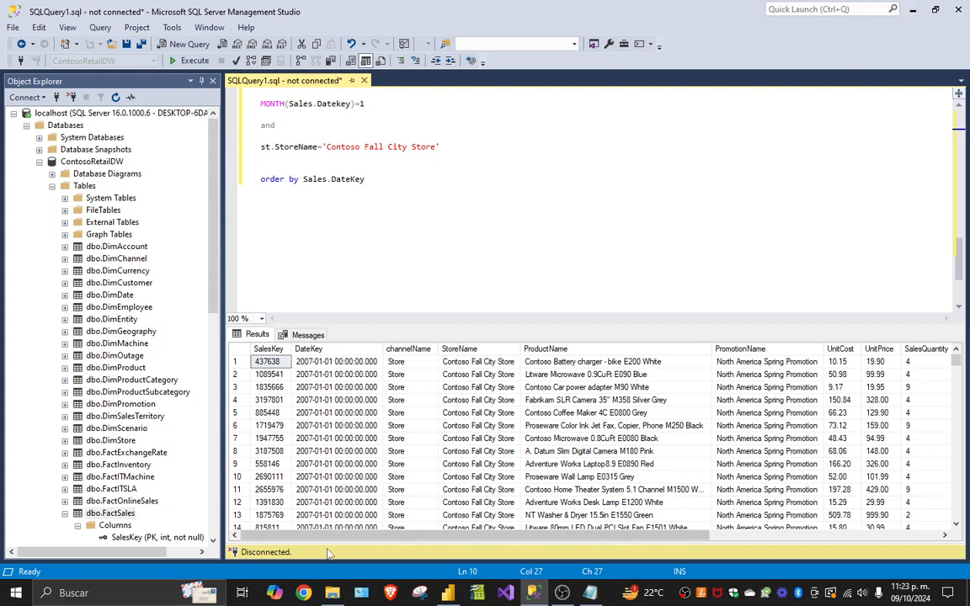
left_click_drag(326, 537, 545, 552)
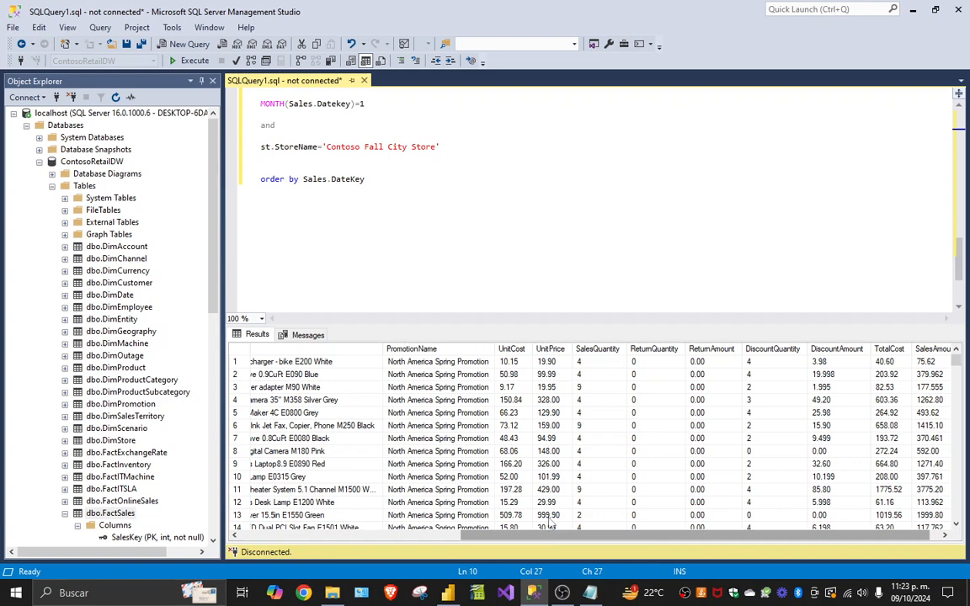
- Switch to Power BI Desktop, open the Power Query Editor and review the ORD FECHAS query
left_click(445, 594)
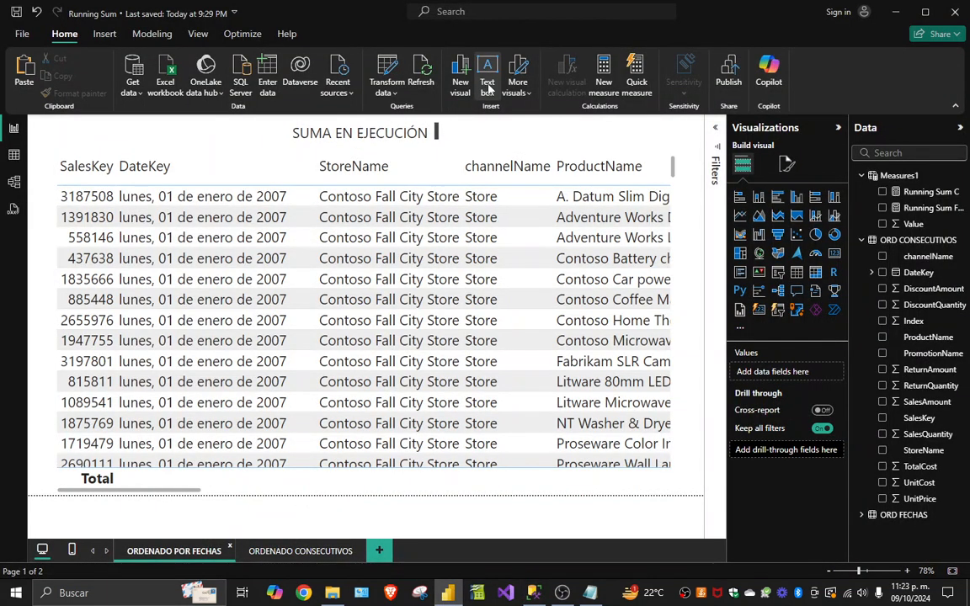
left_click(382, 70)
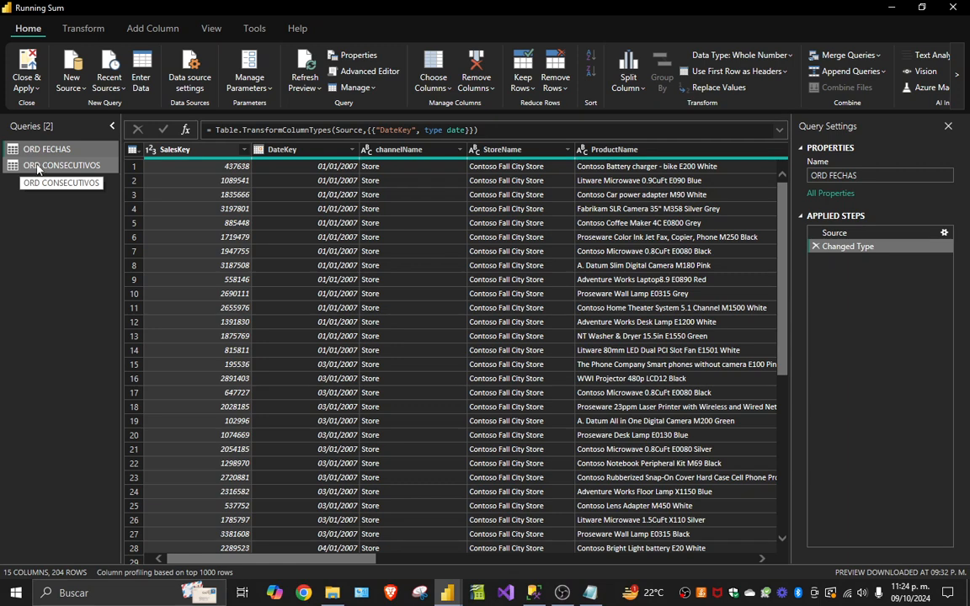
left_click_drag(208, 558, 174, 556)
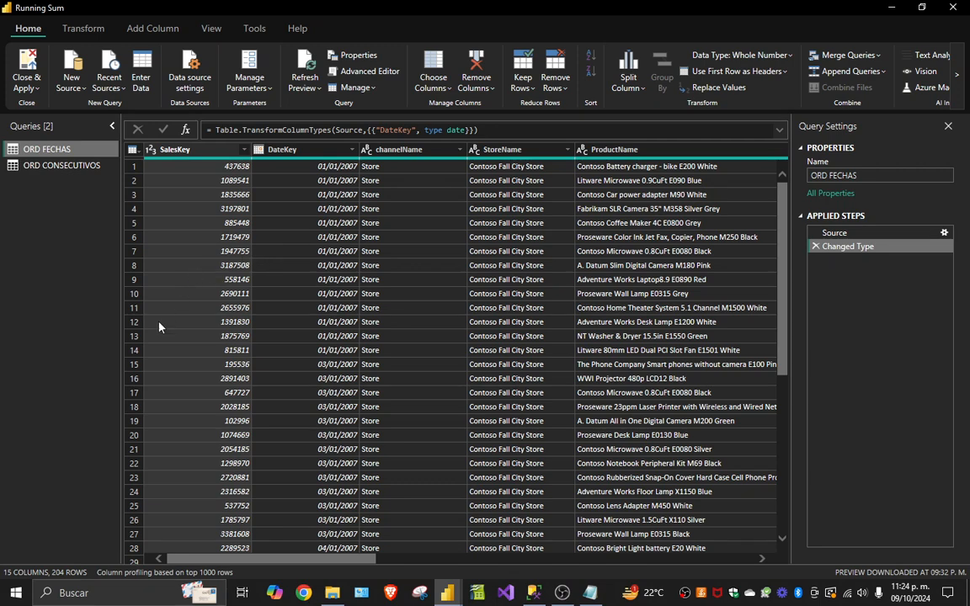
mouse_move(195, 560)
left_mouse_down()
mouse_move(242, 561)
mouse_move(192, 561)
left_mouse_up()
- Examine the ORD CONSECUTIVOS query across to its Index column, and close the Power Query Editor with Close & Apply
left_click(12, 168)
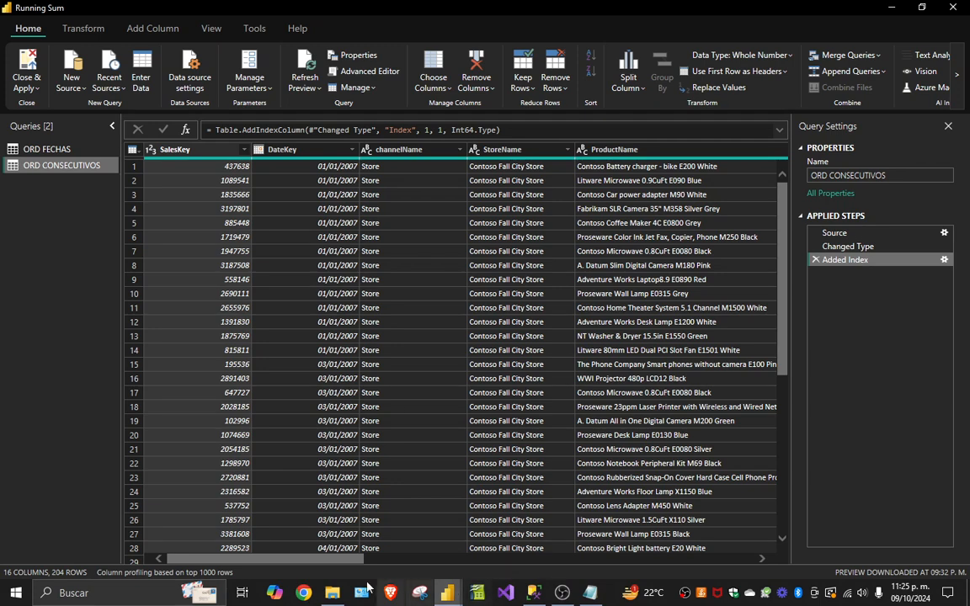
left_click_drag(296, 561, 720, 570)
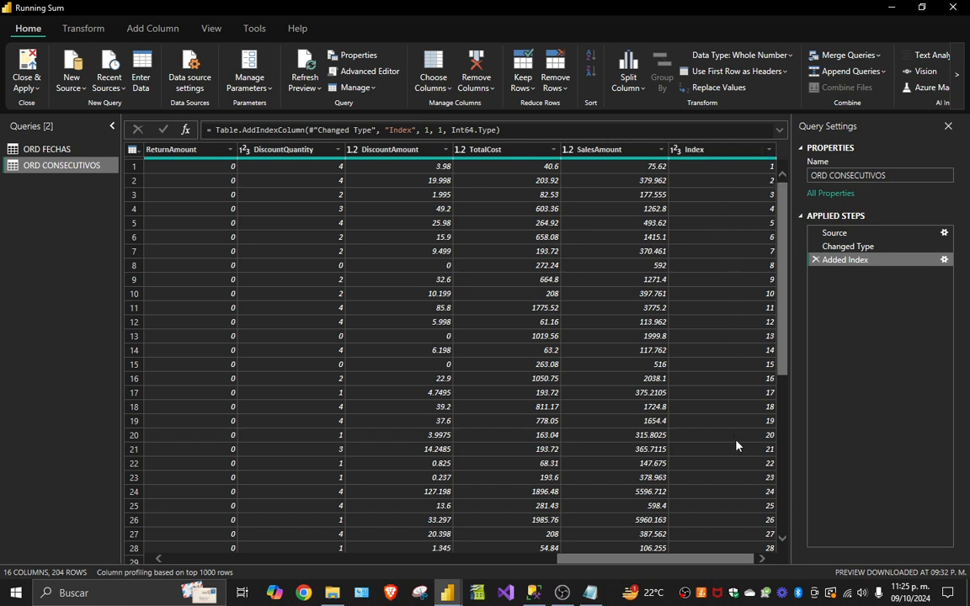
left_click(26, 72)
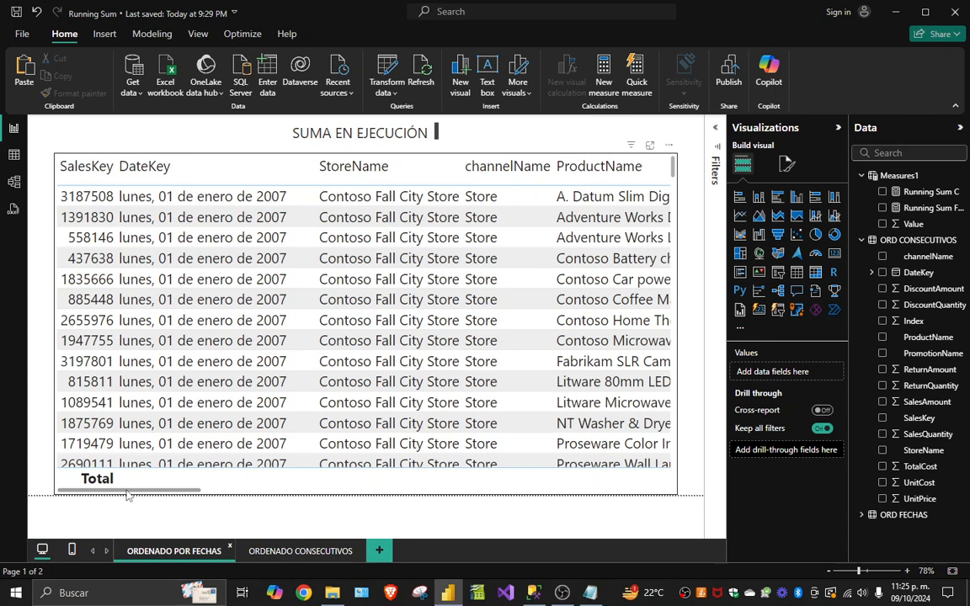
- Select the table on the ORDENADO POR FECHAS page and examine its columns across to Running Sum Fechas
mouse_move(126, 495)
left_mouse_down()
mouse_move(229, 496)
mouse_move(120, 488)
left_mouse_up()
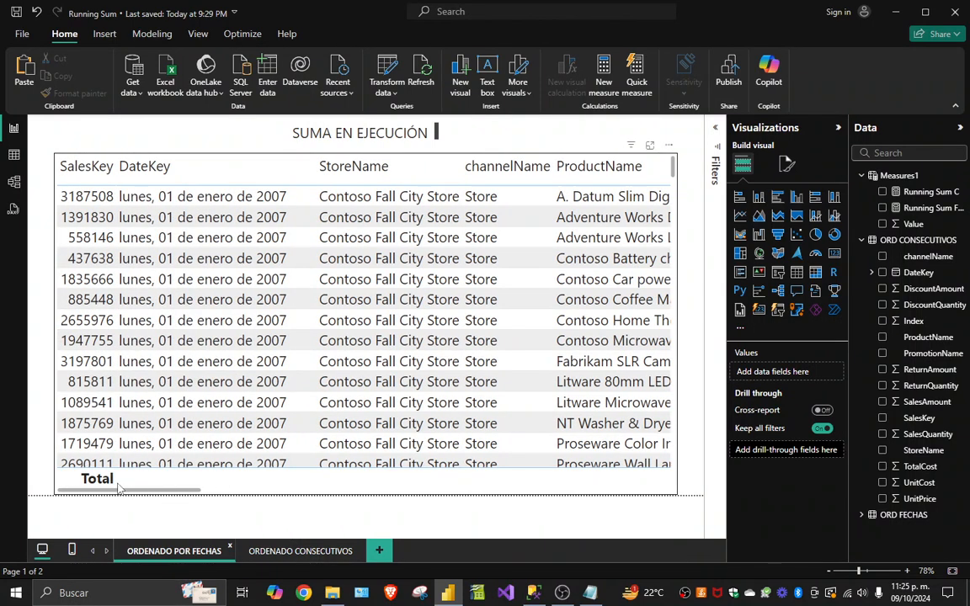
left_click(107, 433)
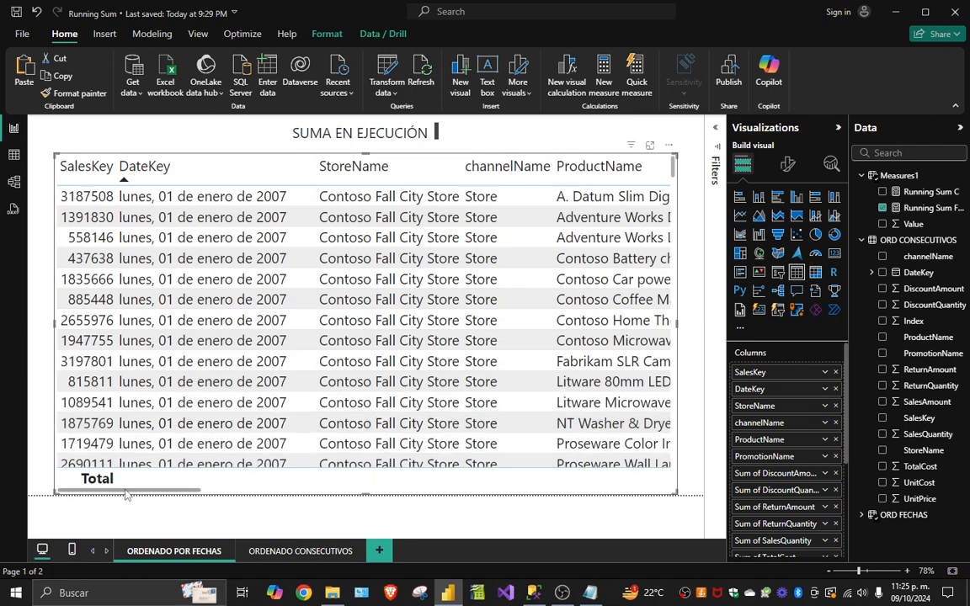
left_click_drag(126, 494, 91, 511)
left_click_drag(130, 496, 605, 503)
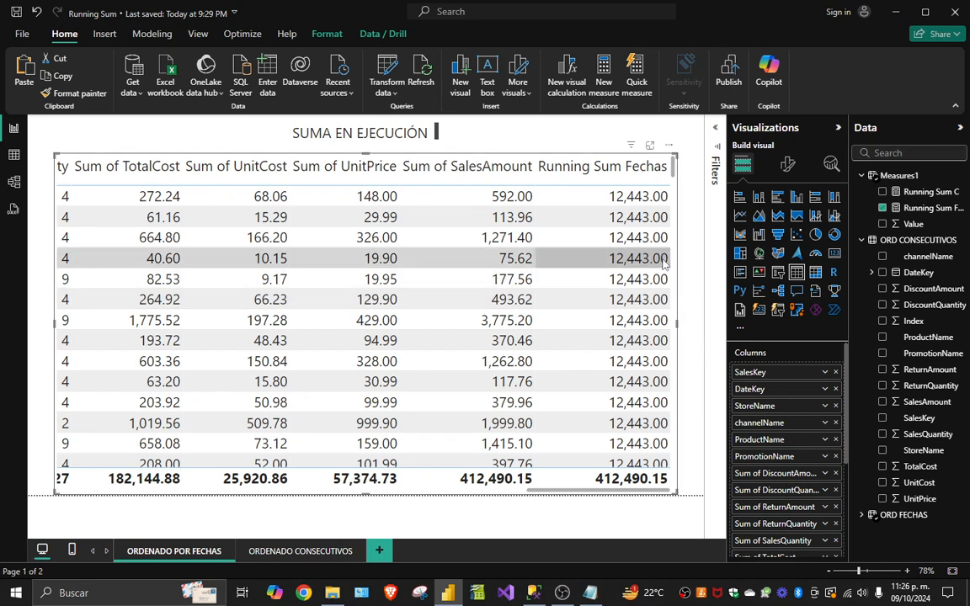
- Display the DAX formula of the Running Sum Fechas measure and examine its ALLSELECTED filter
left_click(897, 211)
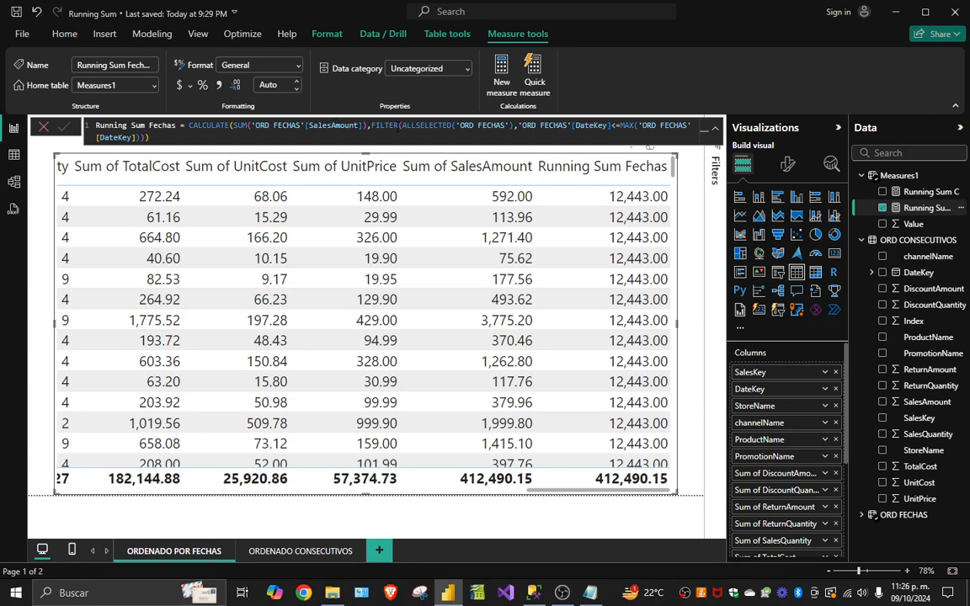
left_click(409, 125)
type("L")
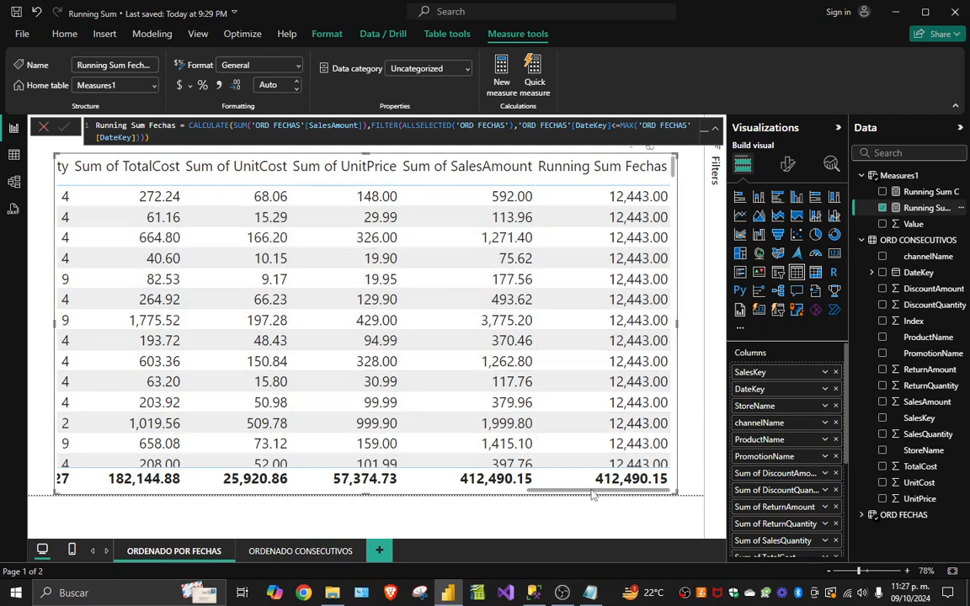
- Compare the table's dates with the Running Sum Fechas column, following the accumulated values down to the last row and the total
left_click_drag(592, 494, 87, 509)
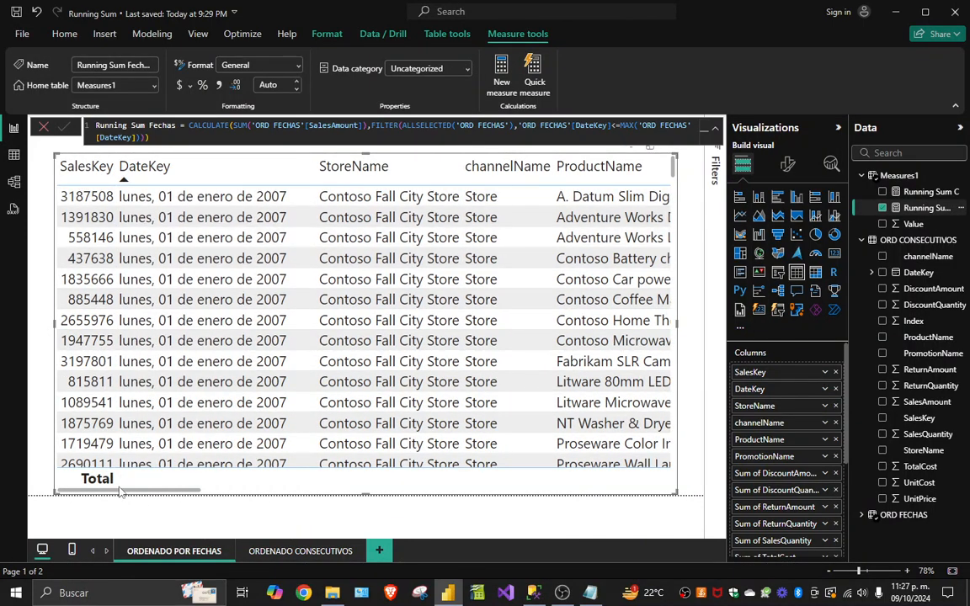
left_click_drag(115, 492, 587, 496)
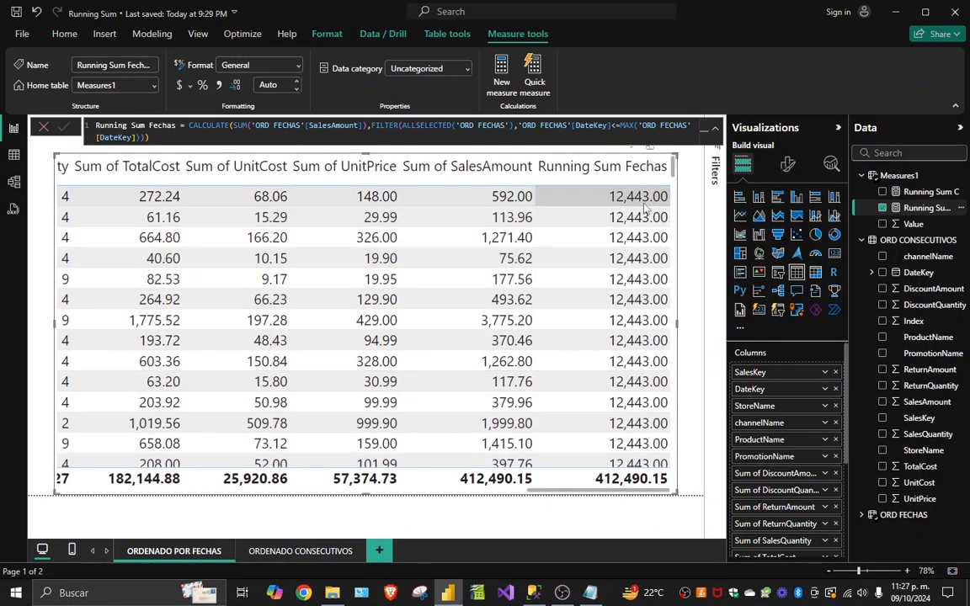
scroll(597, 270, "down", 4)
scroll(620, 275, "down", 7)
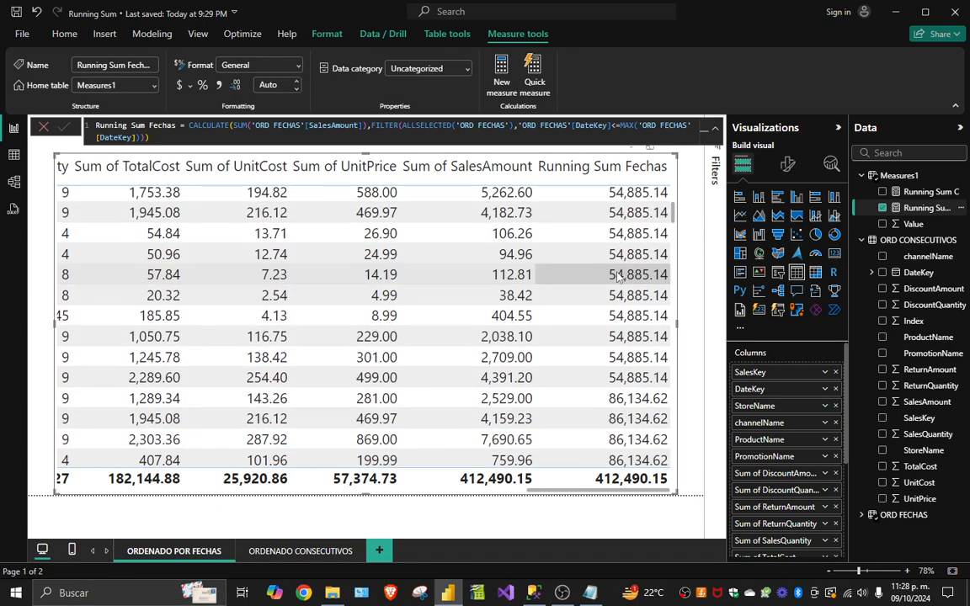
scroll(620, 281, "down", 4)
scroll(621, 280, "down", 7)
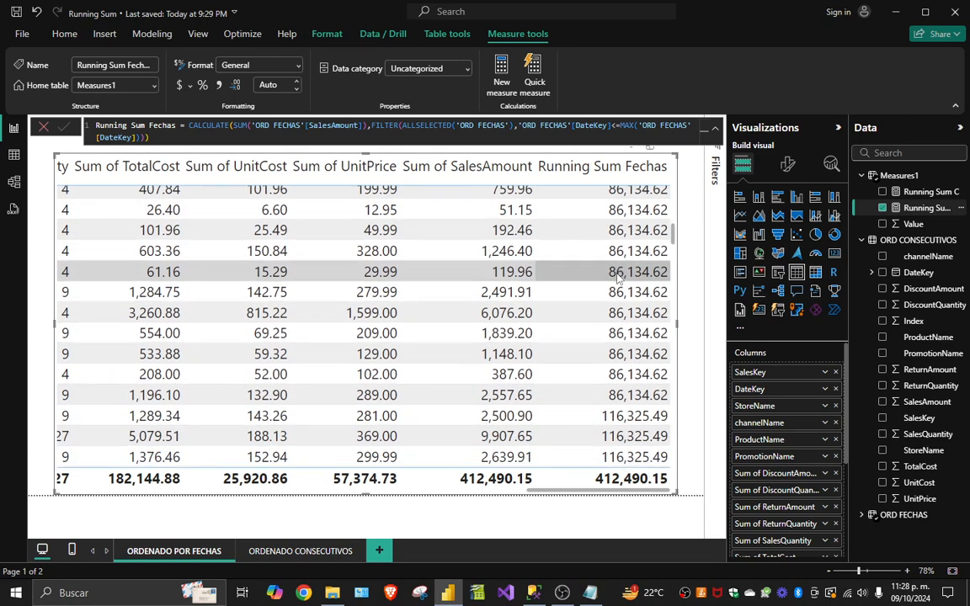
scroll(620, 278, "down", 4)
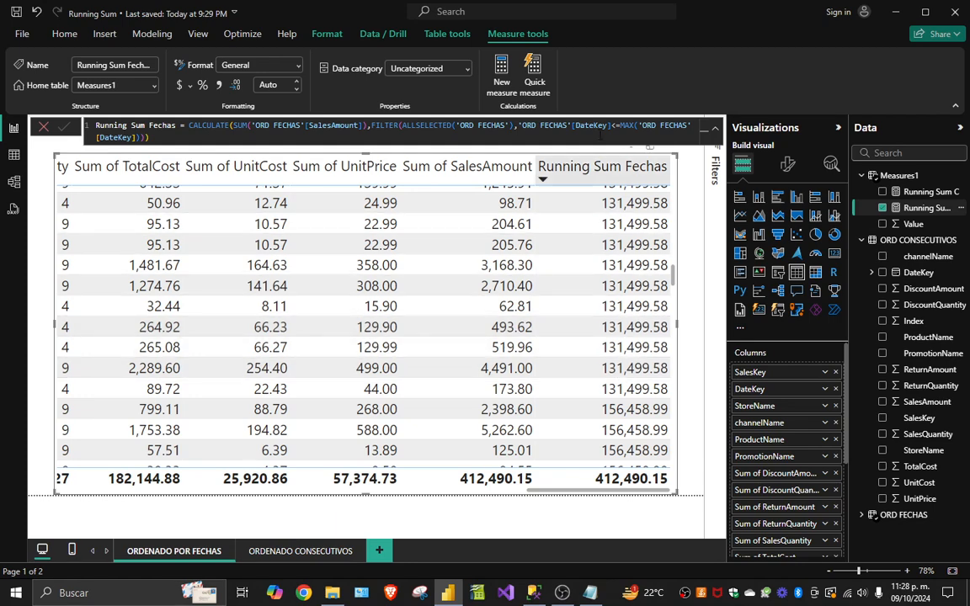
scroll(646, 263, "down", 10)
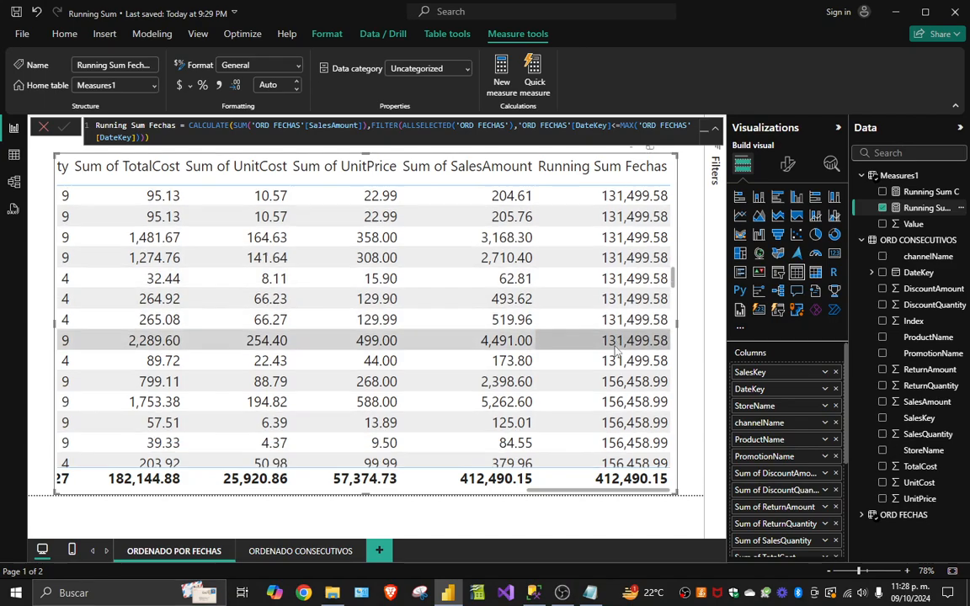
scroll(609, 359, "down", 12)
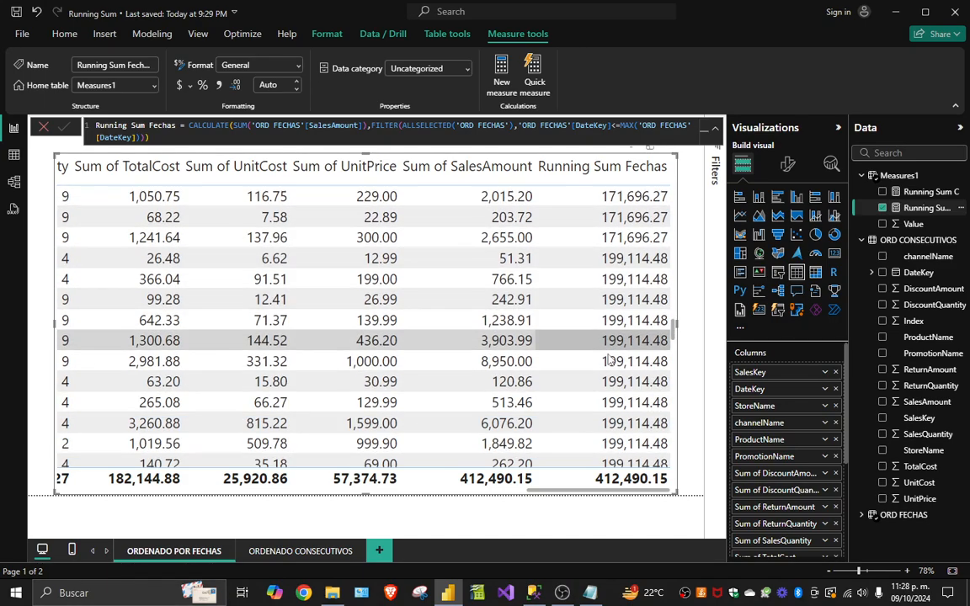
scroll(613, 370, "down", 15)
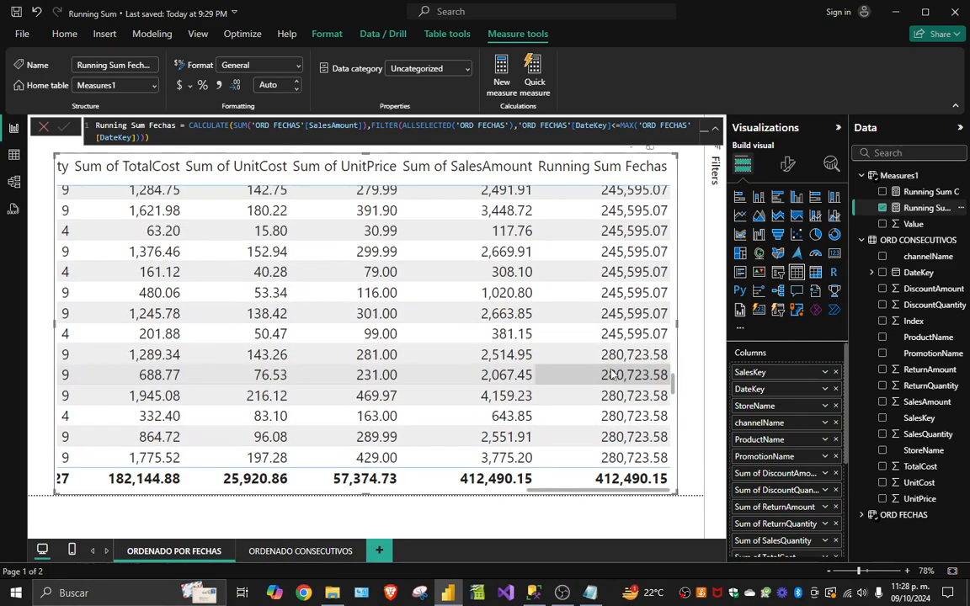
scroll(611, 395, "down", 15)
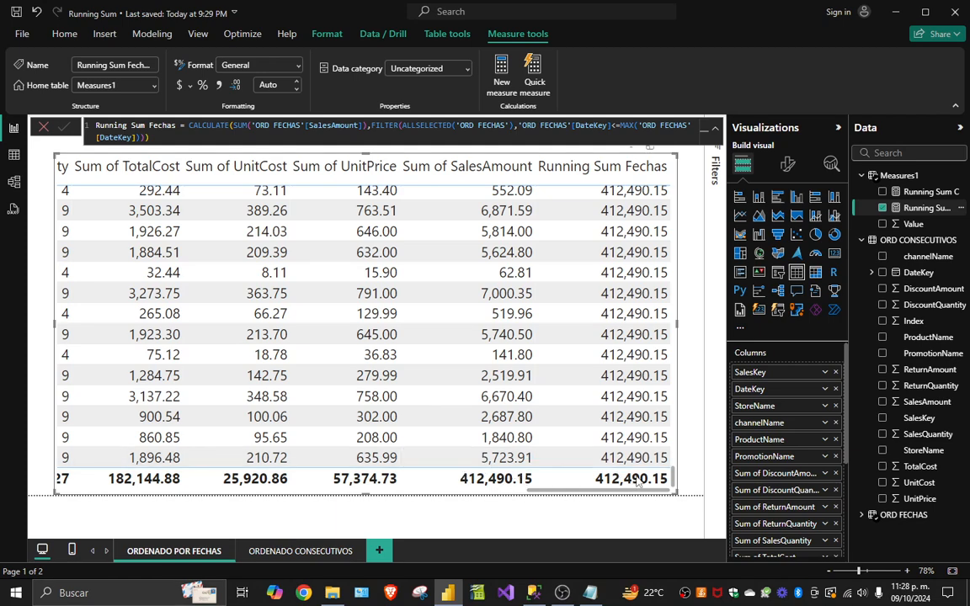
- On the ORDENADO CONSECUTIVOS page, display the Running Sum C measure's formula and examine that measure's column in the table
left_click(698, 175)
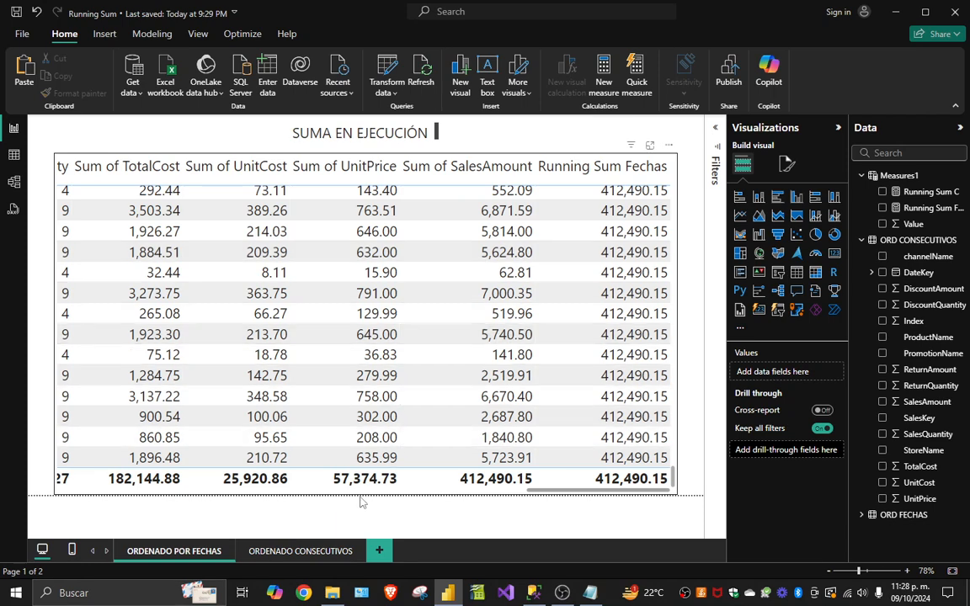
left_click(279, 552)
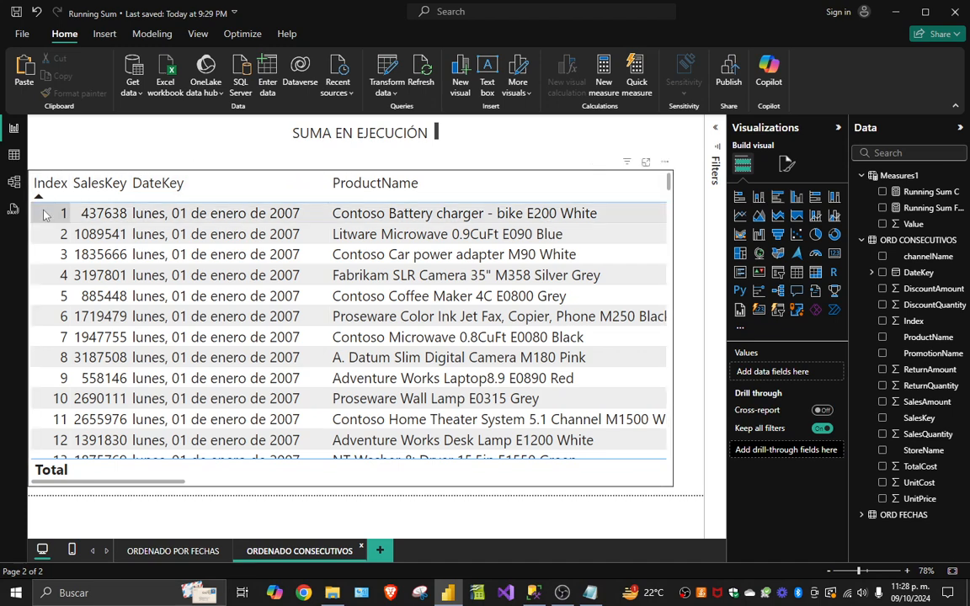
left_click(170, 479)
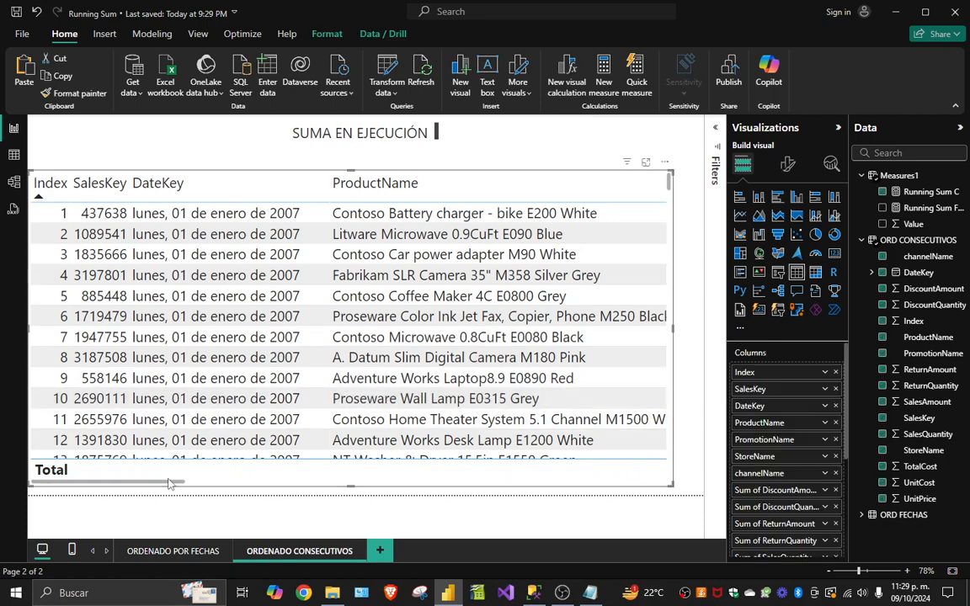
left_click(901, 192)
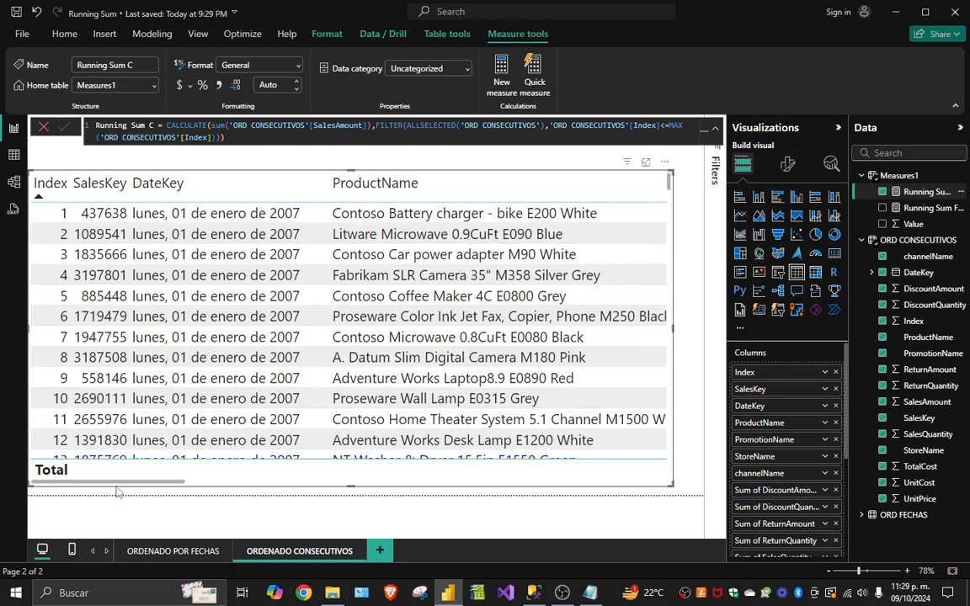
left_click_drag(115, 484, 628, 495)
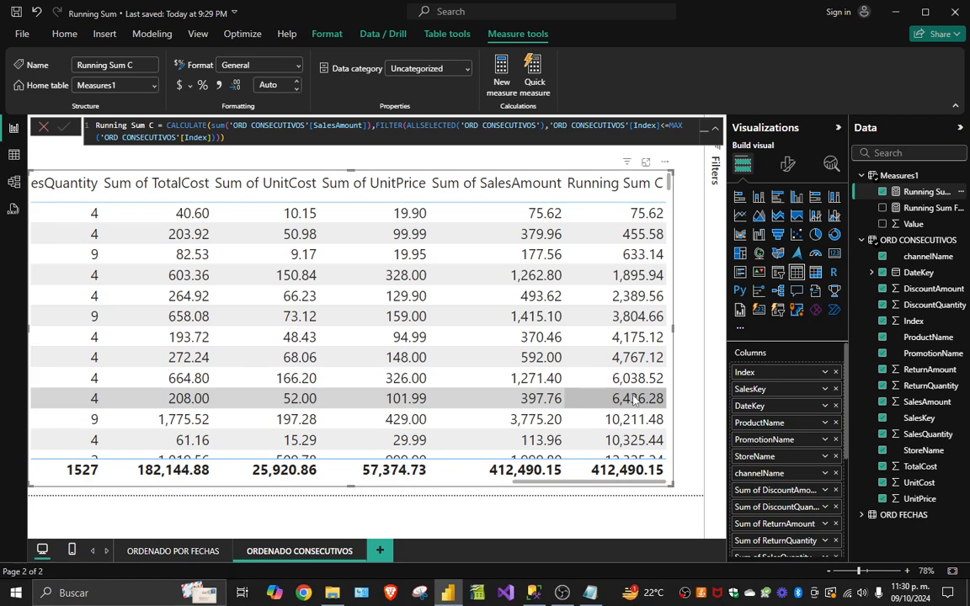
- Examine how Running Sum C accumulates row by row, and compare it with the consecutive Index and DateKey columns of the same table
scroll(635, 401, "down", 3)
scroll(636, 401, "down", 8)
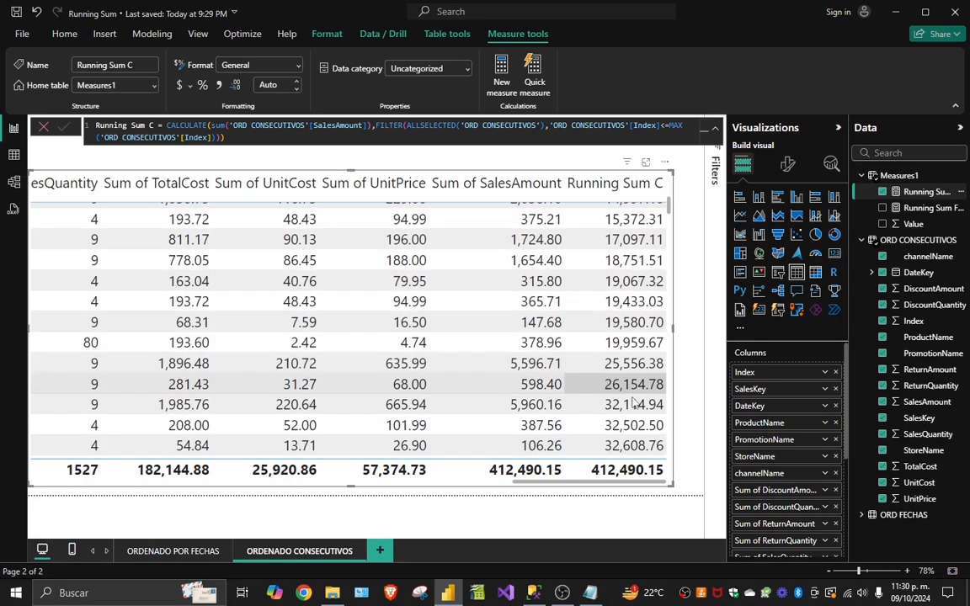
scroll(636, 401, "up", 11)
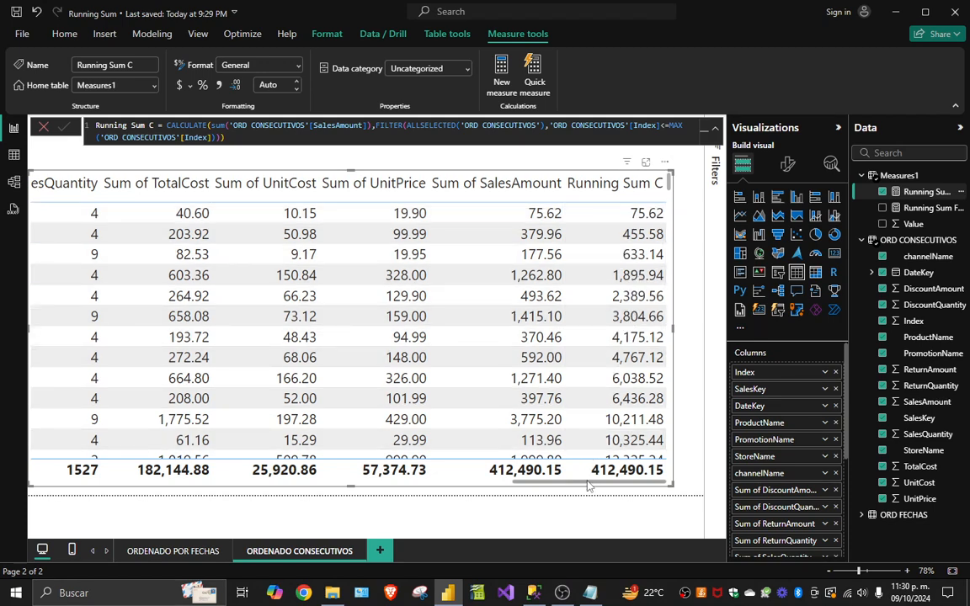
left_click_drag(590, 486, 99, 480)
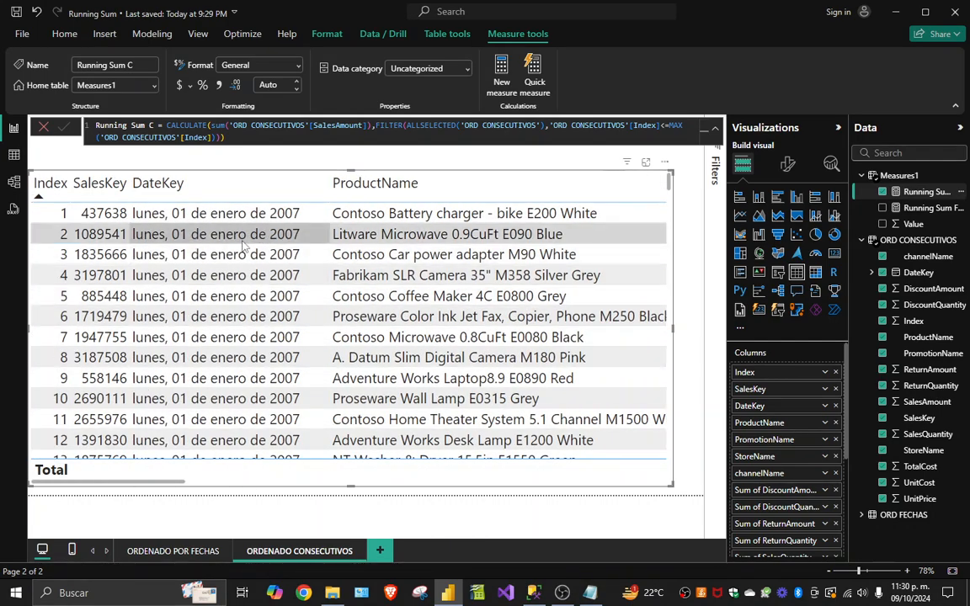
scroll(244, 245, "down", 10)
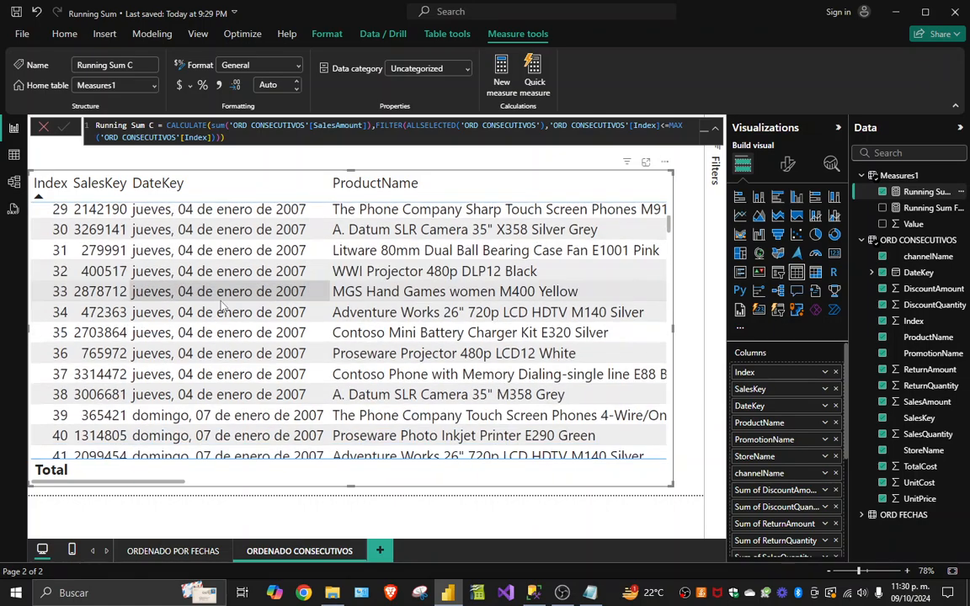
scroll(223, 307, "down", 3)
scroll(223, 307, "up", 9)
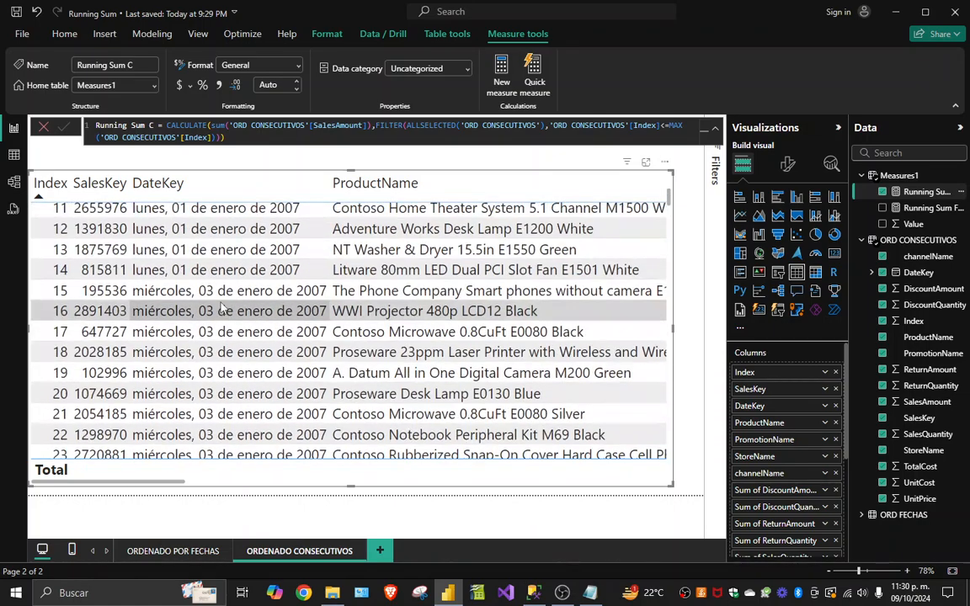
scroll(223, 307, "up", 4)
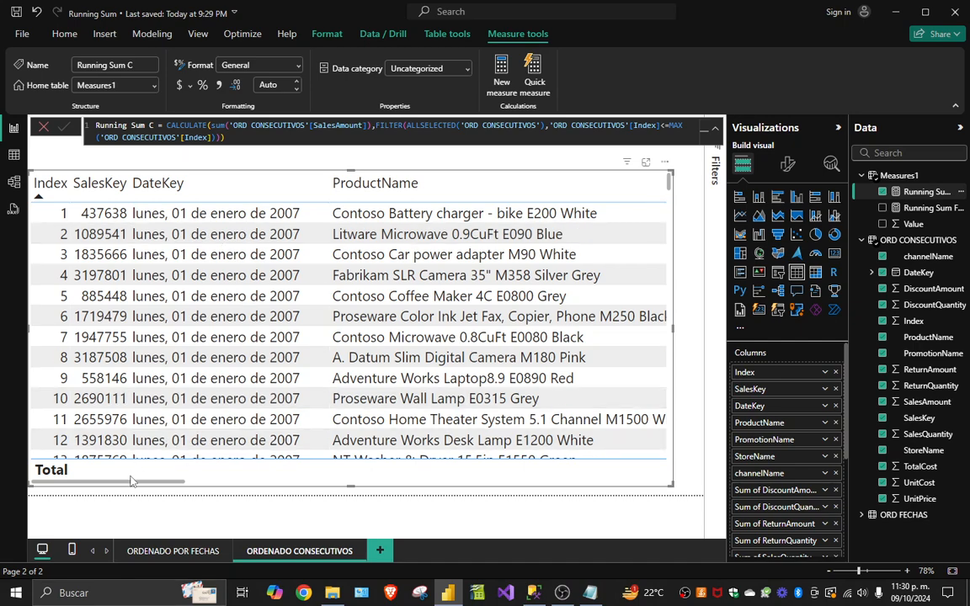
- Follow the Running Sum C column beside Sum of SalesAmount from the first row down past the table's middle, and deselect the table
left_click_drag(121, 487, 633, 511)
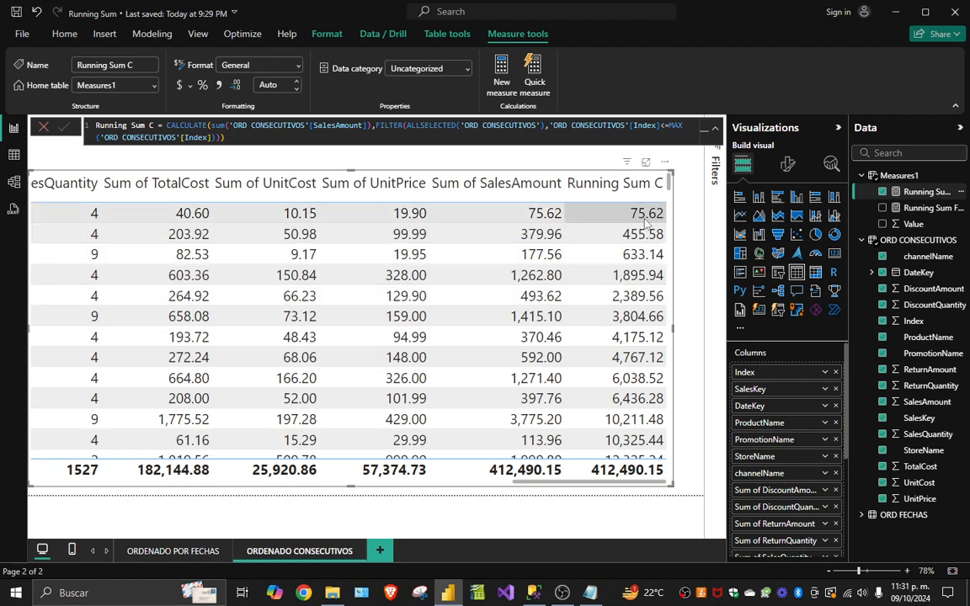
scroll(640, 345, "down", 8)
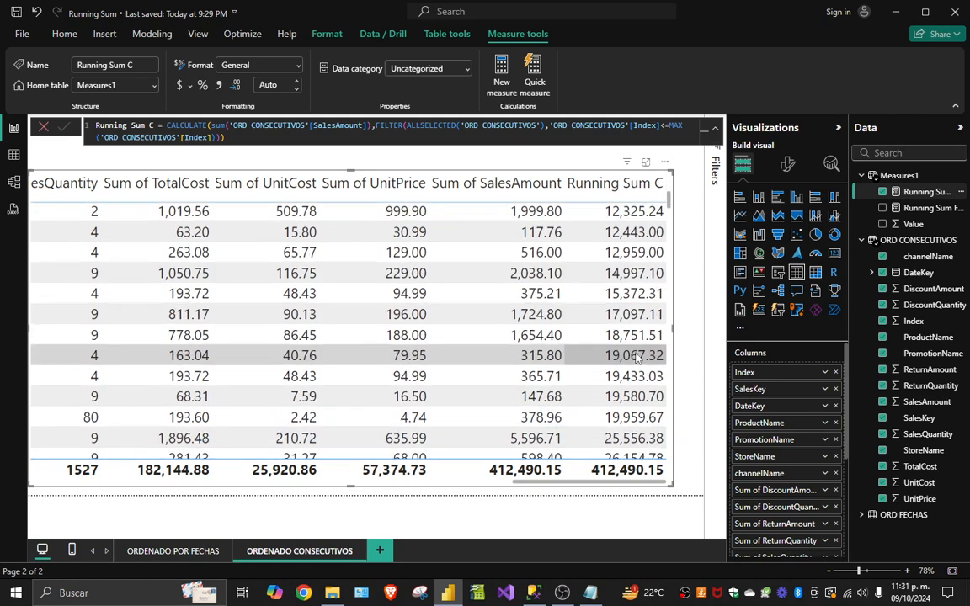
scroll(637, 357, "down", 1)
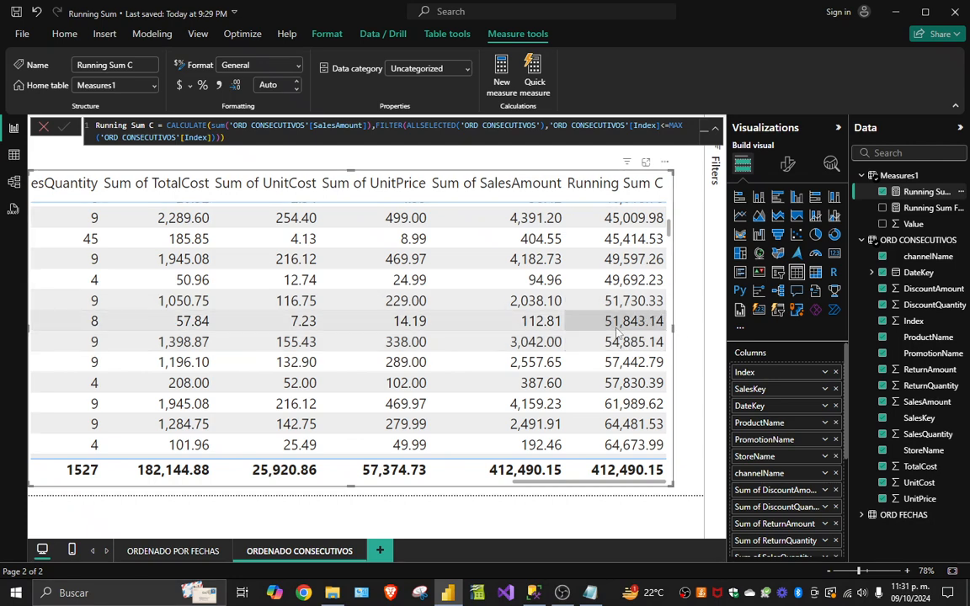
scroll(619, 332, "down", 7)
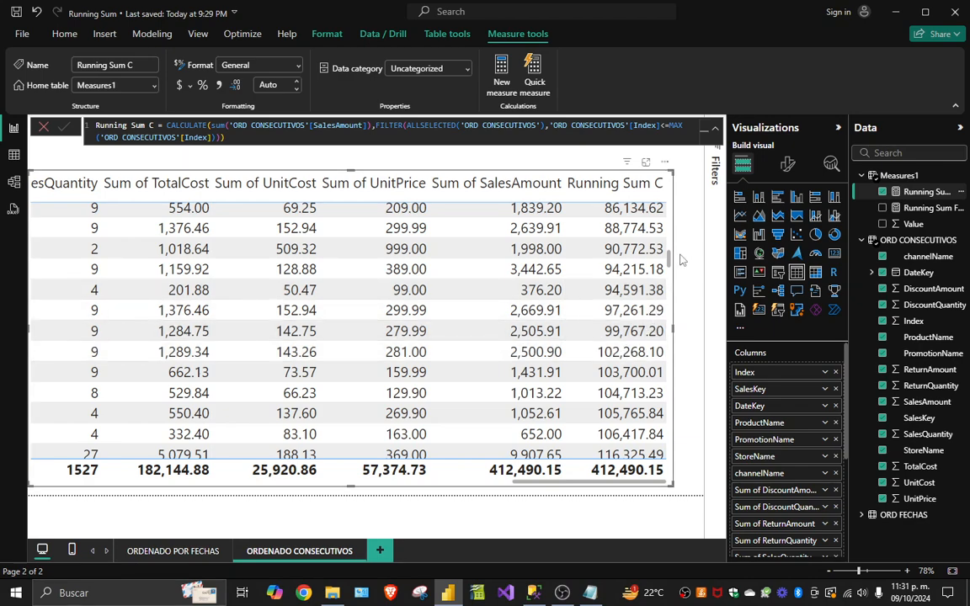
scroll(627, 330, "down", 12)
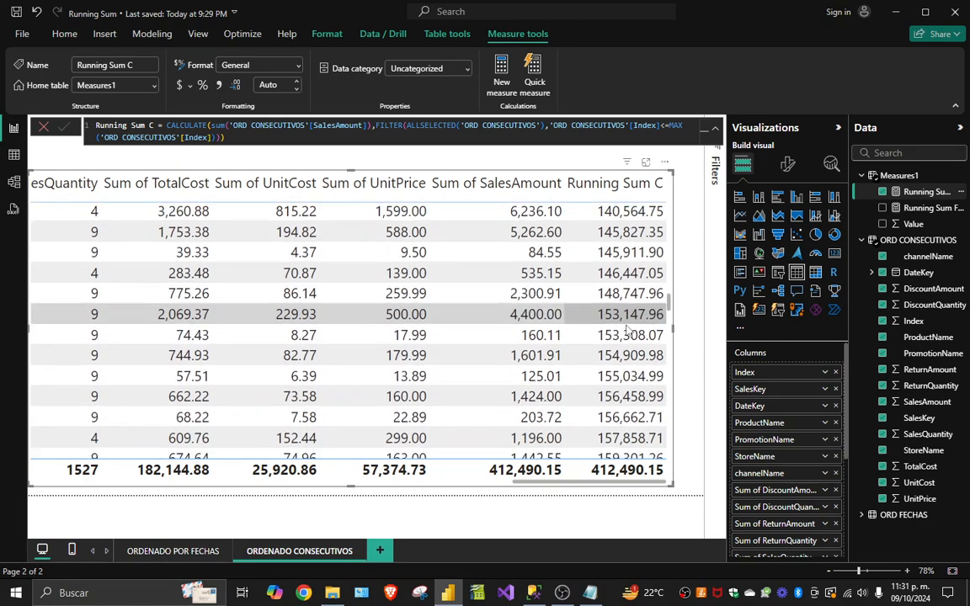
scroll(627, 330, "down", 9)
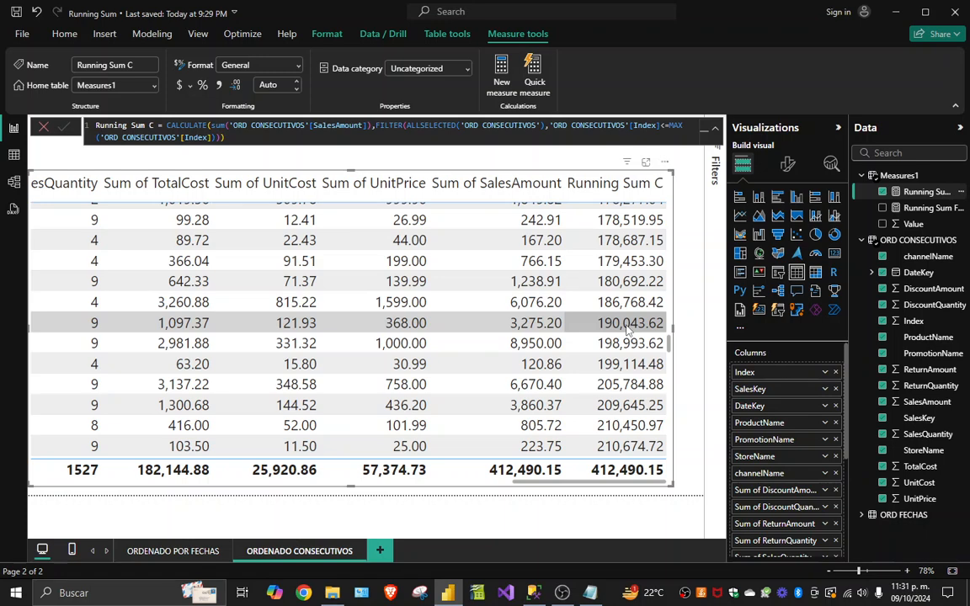
left_click(690, 277)
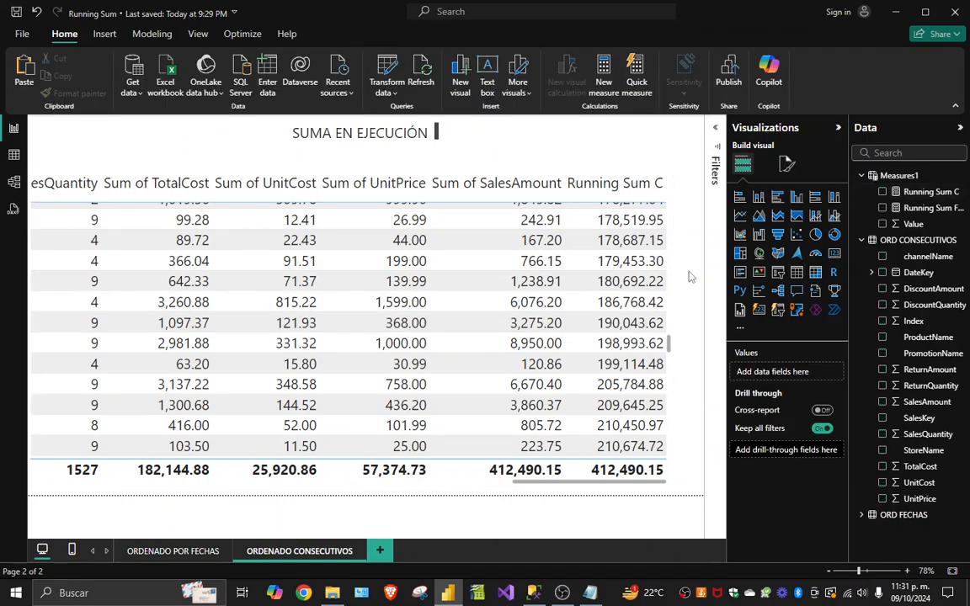